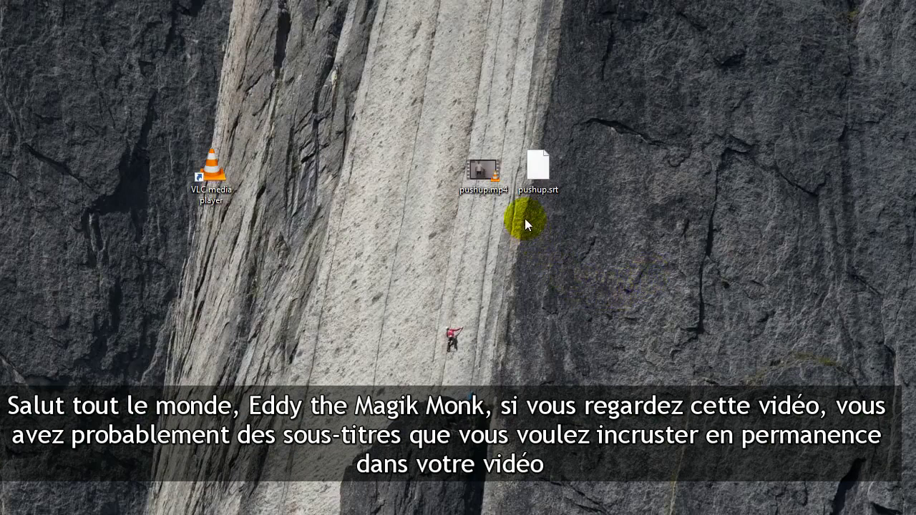
Select the pushup.srt and pushup.mp4 files and the VLC shortcut on the desktop, then clear the selection.
{"action": "left_click", "coordinate": [539, 184]}
{"action": "left_click", "coordinate": [477, 176], "text": "ctrl"}
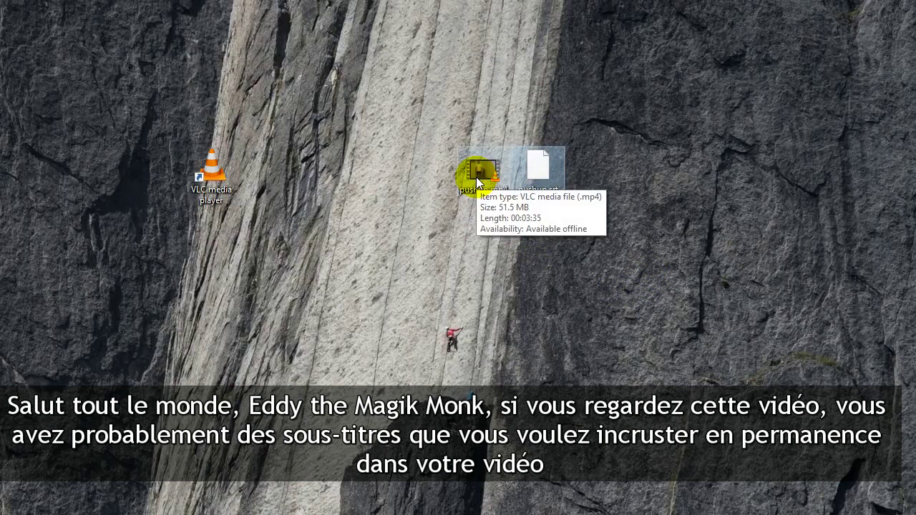
{"action": "left_click", "coordinate": [475, 177]}
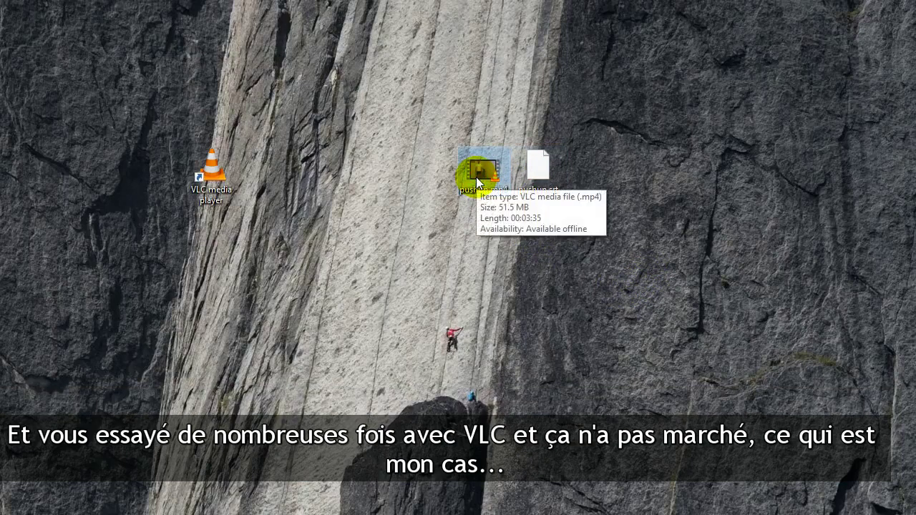
{"action": "left_click", "coordinate": [215, 192]}
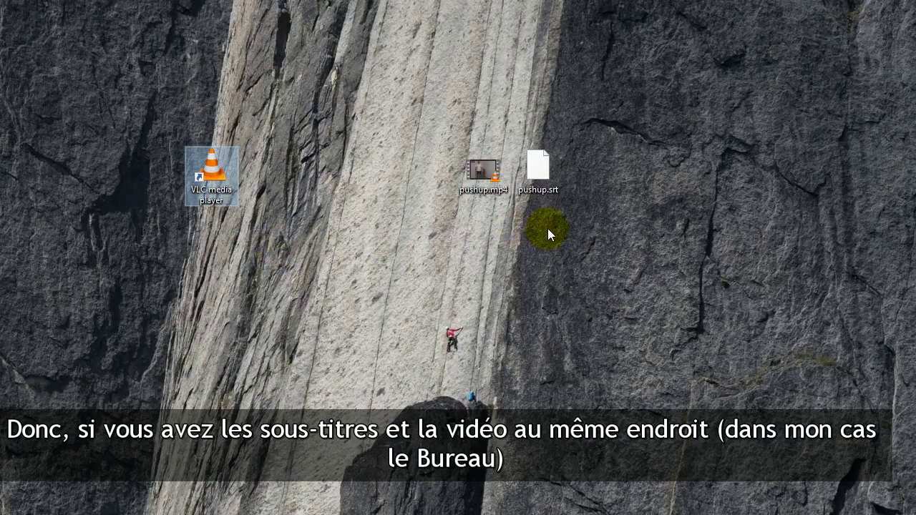
{"action": "left_click", "coordinate": [544, 230]}
{"action": "left_click", "coordinate": [535, 179]}
{"action": "left_click", "coordinate": [475, 187]}
{"action": "left_click_drag", "start_coordinate": [410, 126], "coordinate": [599, 239]}
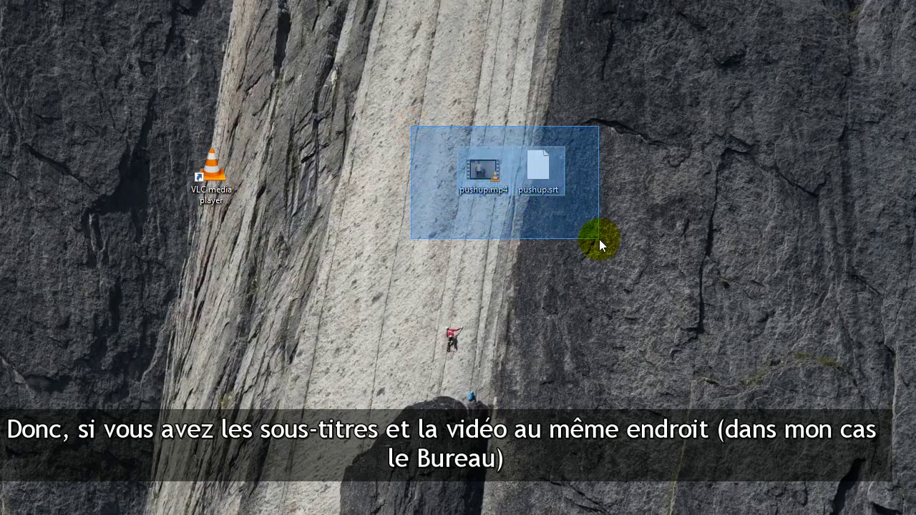
{"action": "left_click_drag", "start_coordinate": [598, 239], "coordinate": [598, 239]}
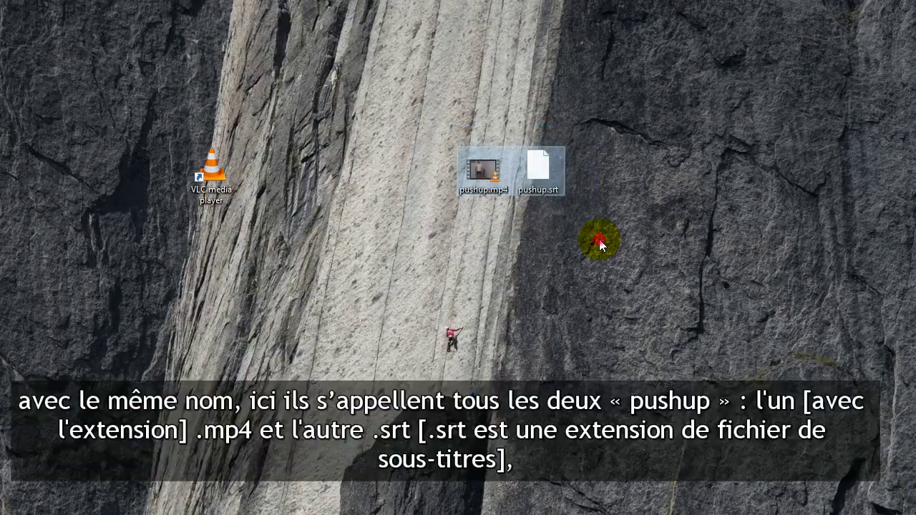
{"action": "left_click", "coordinate": [482, 190]}
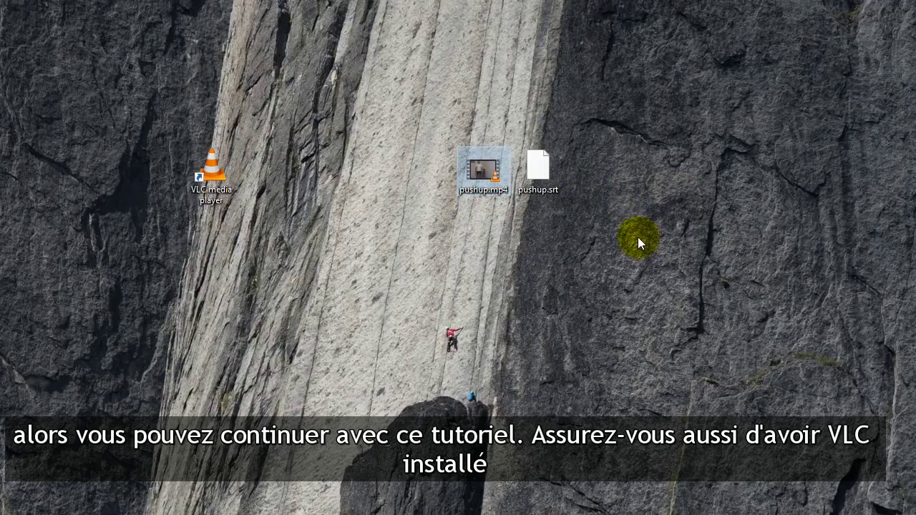
{"action": "left_click_drag", "start_coordinate": [270, 258], "coordinate": [173, 131]}
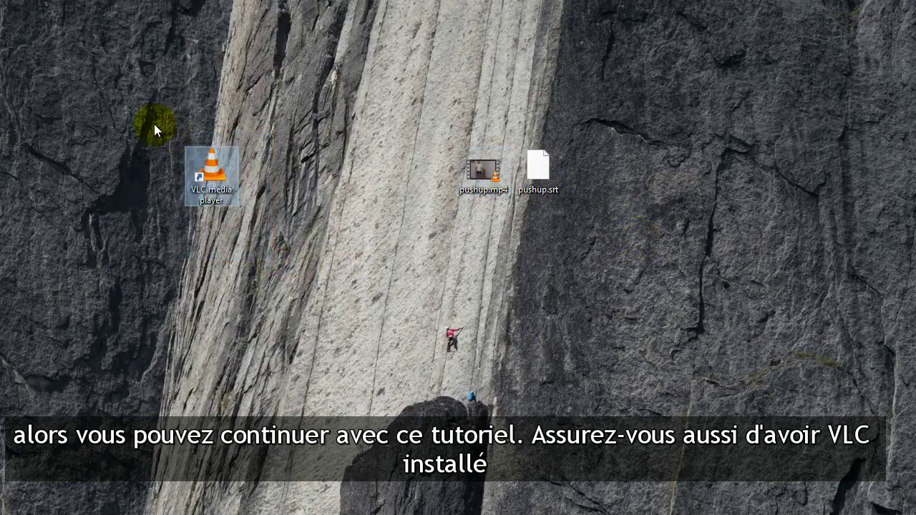
{"action": "left_click", "coordinate": [380, 245]}
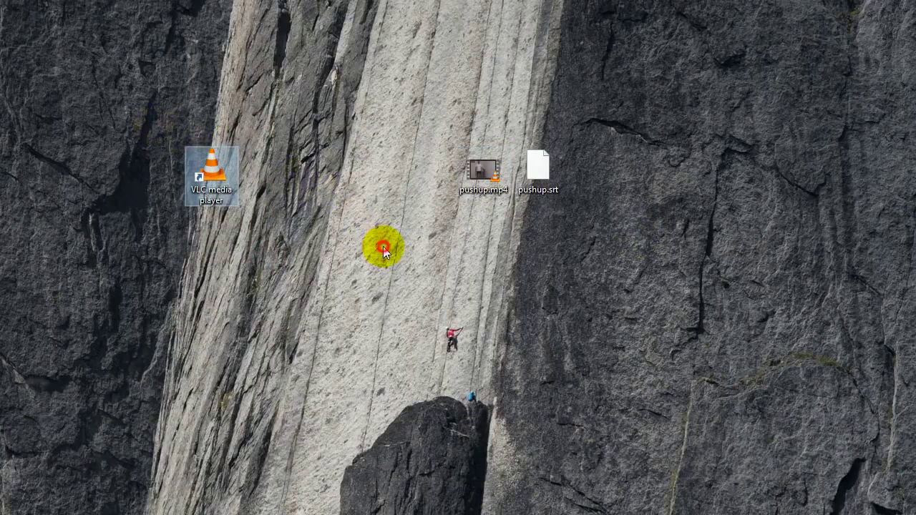
Play pushup.mp4 with its auto-loaded subtitles and move the smaller player window up-left.
{"action": "double_click", "coordinate": [481, 185]}
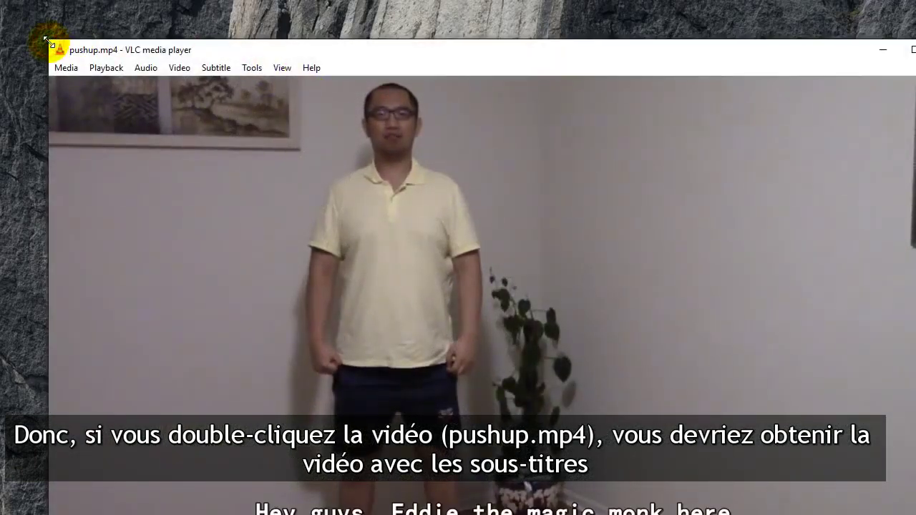
{"action": "left_click_drag", "start_coordinate": [50, 42], "coordinate": [194, 219]}
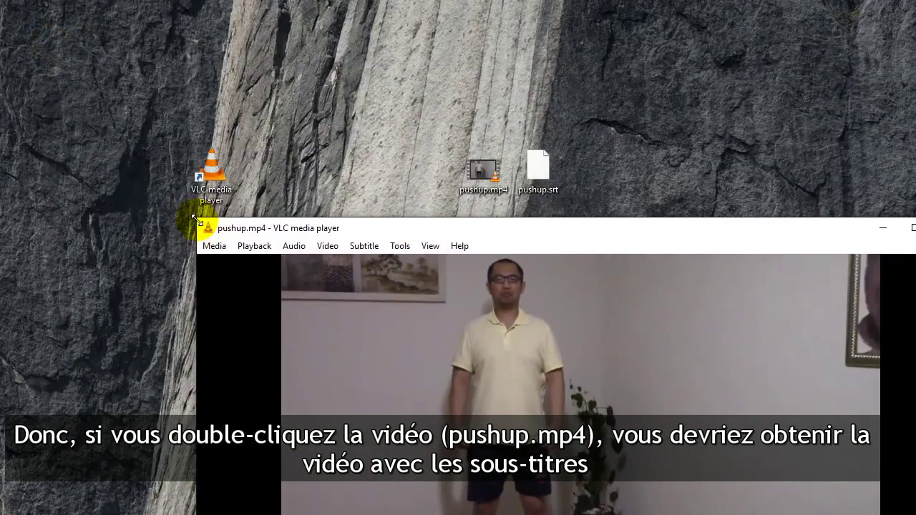
{"action": "left_click_drag", "start_coordinate": [404, 229], "coordinate": [280, 49]}
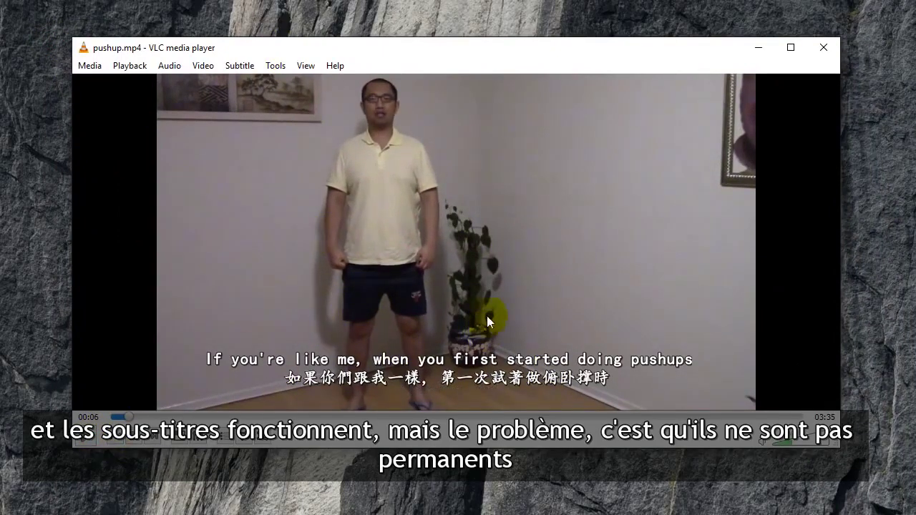
Disable the subtitle track via Subtitle > Sub Track, then pause and close the player.
{"action": "right_click", "coordinate": [471, 229]}
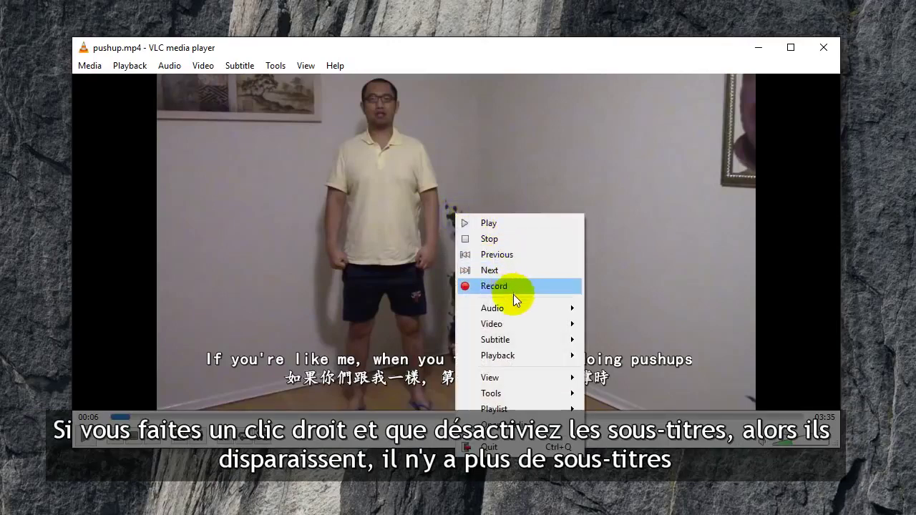
{"action": "mouse_move", "coordinate": [514, 339]}
{"action": "mouse_move", "coordinate": [673, 357]}
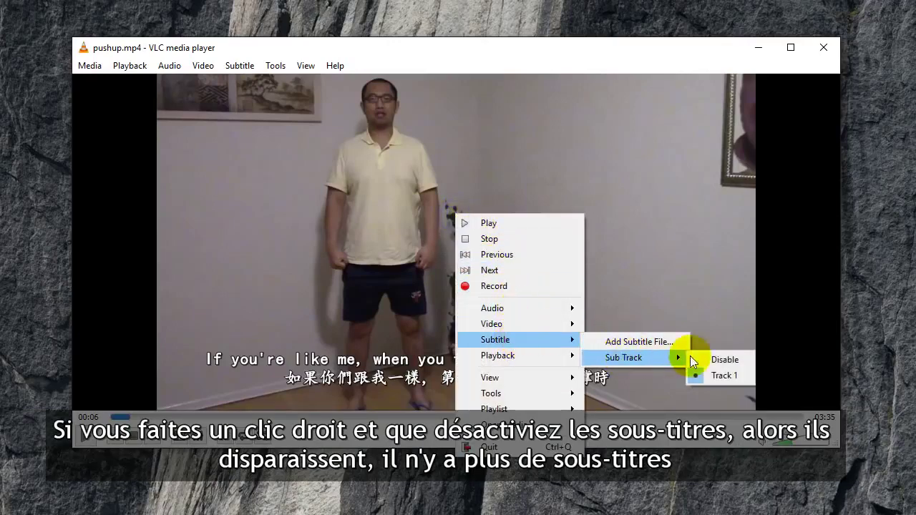
{"action": "left_click", "coordinate": [713, 358]}
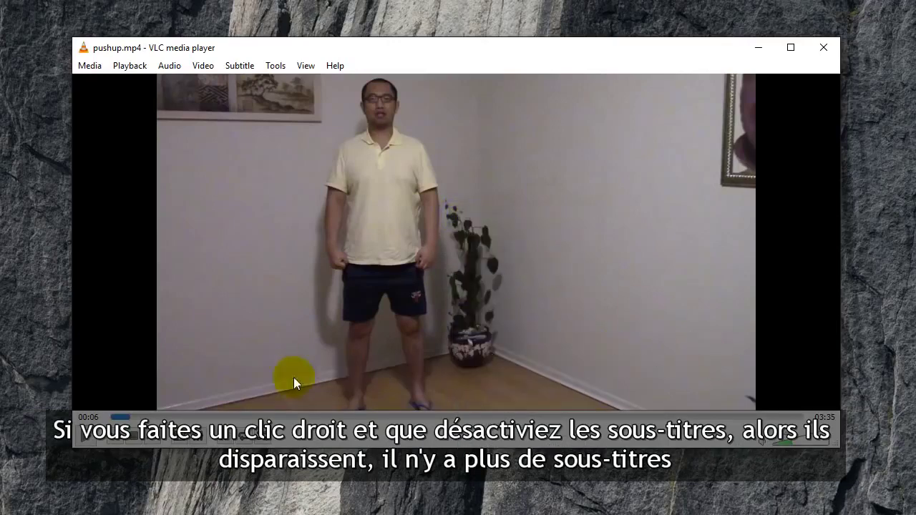
{"action": "left_click", "coordinate": [86, 436]}
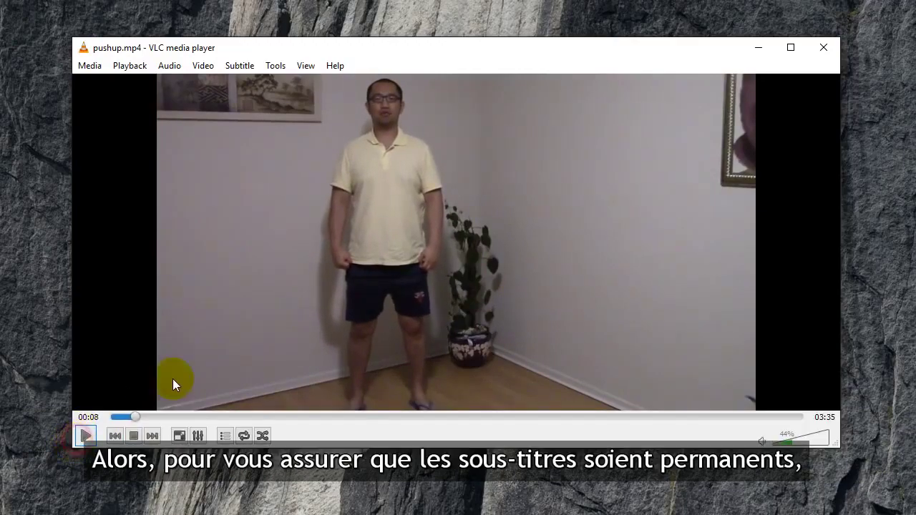
{"action": "left_click", "coordinate": [820, 46]}
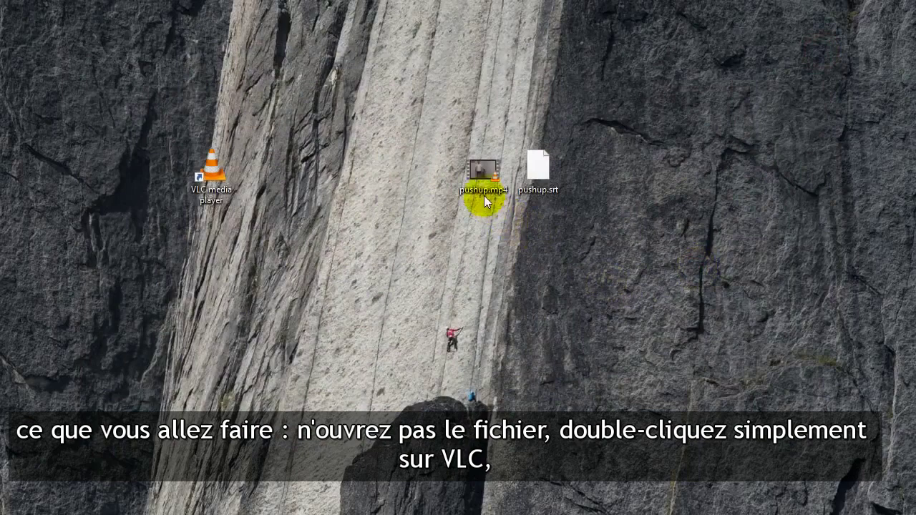
Launch VLC media player without a file and move its window up-left.
{"action": "double_click", "coordinate": [212, 172]}
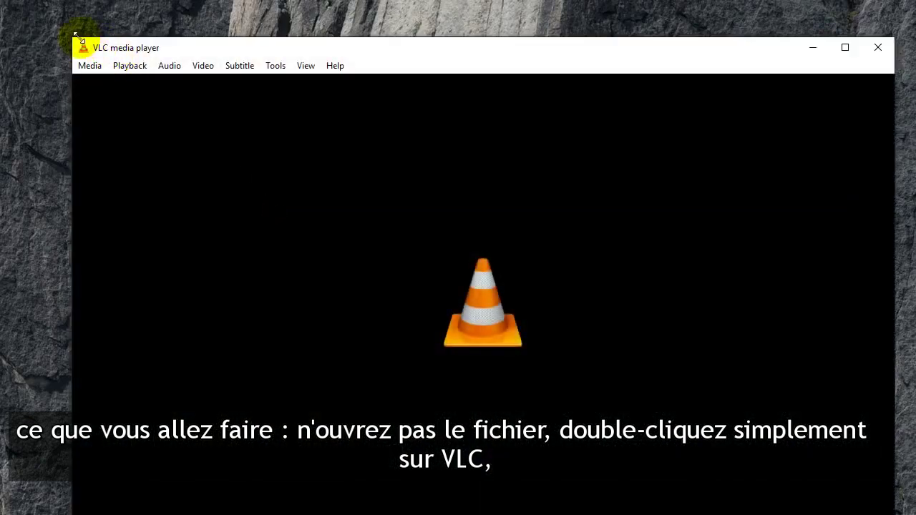
{"action": "left_click_drag", "start_coordinate": [83, 46], "coordinate": [221, 198]}
{"action": "left_click_drag", "start_coordinate": [394, 204], "coordinate": [337, 55]}
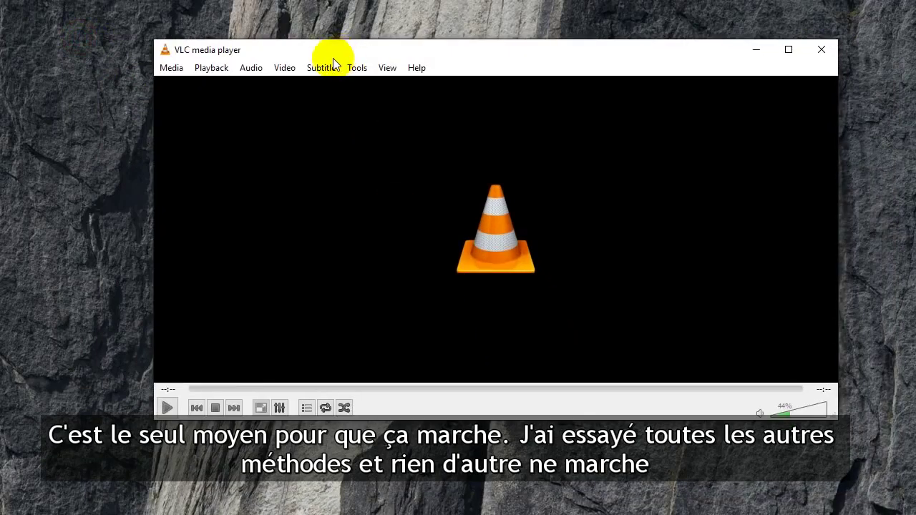
Add D:\Desktop\pushup.mp4 to the Open Multiple Files dialog's file list.
{"action": "left_click", "coordinate": [171, 68]}
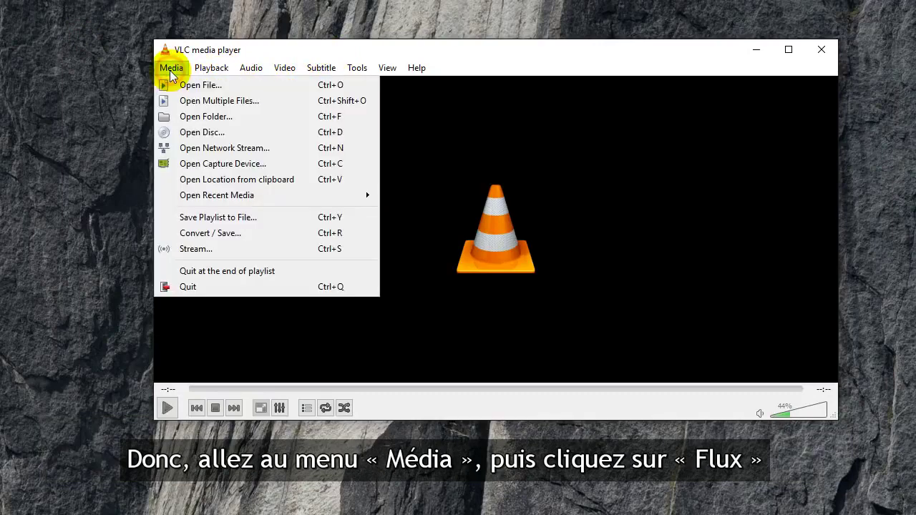
{"action": "left_click", "coordinate": [232, 248]}
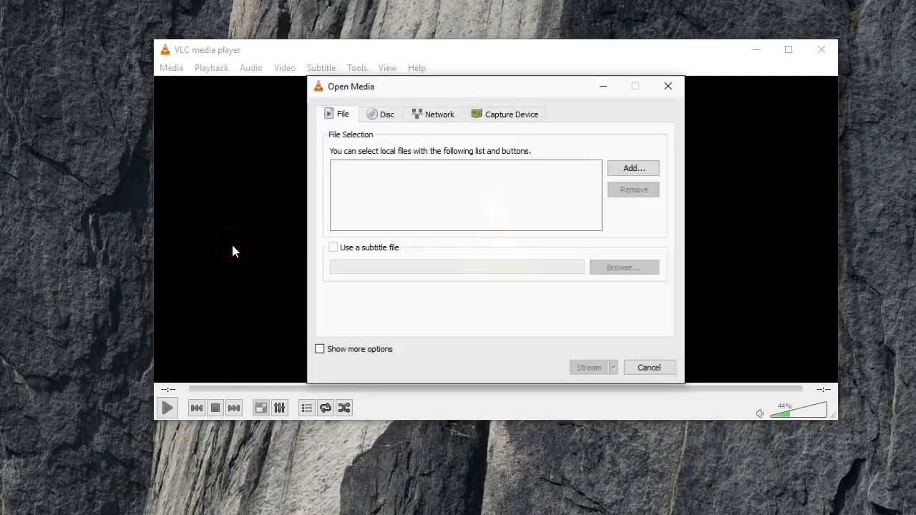
{"action": "left_click", "coordinate": [636, 171]}
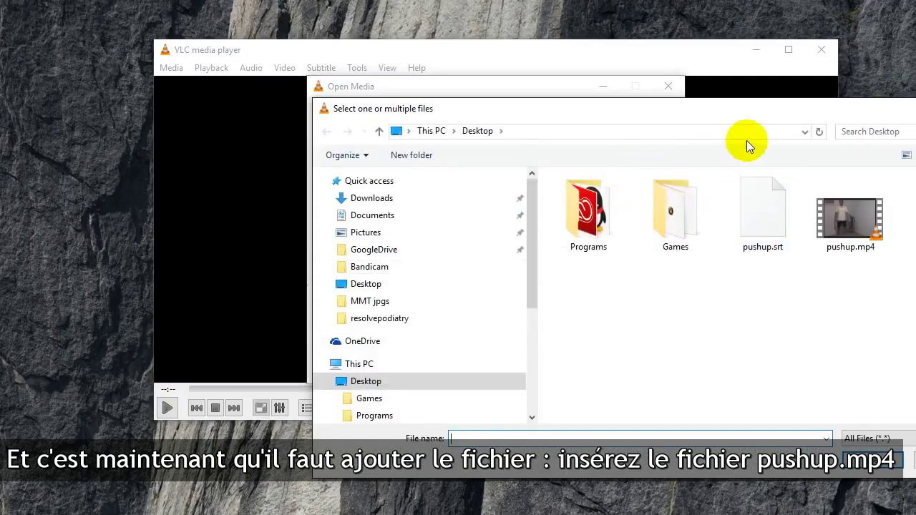
{"action": "left_click_drag", "start_coordinate": [740, 108], "coordinate": [486, 71]}
{"action": "double_click", "coordinate": [599, 186]}
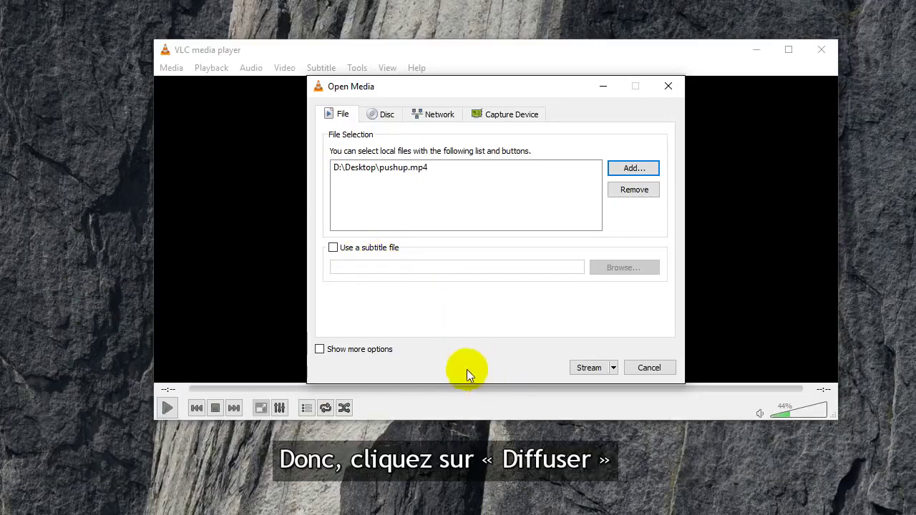
Start the Stream wizard for pushup.mp4 and add a File destination.
{"action": "left_click", "coordinate": [603, 370]}
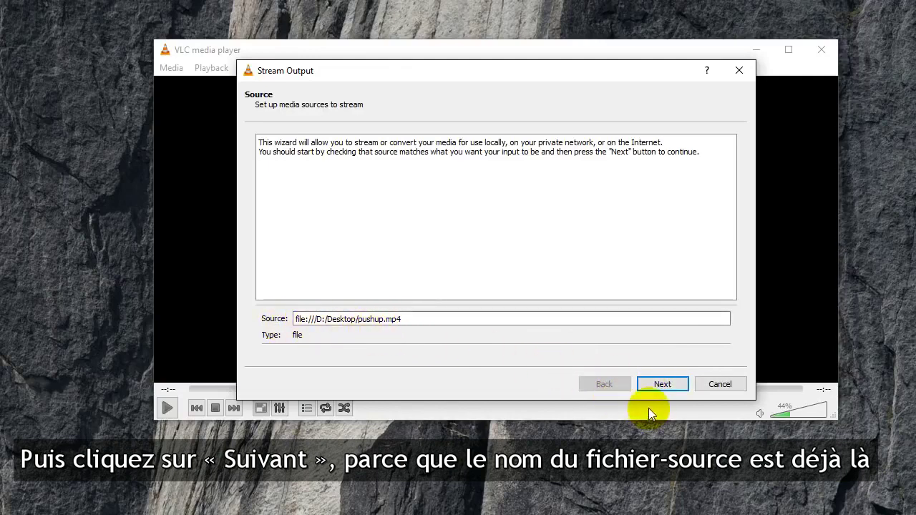
{"action": "left_click", "coordinate": [657, 387]}
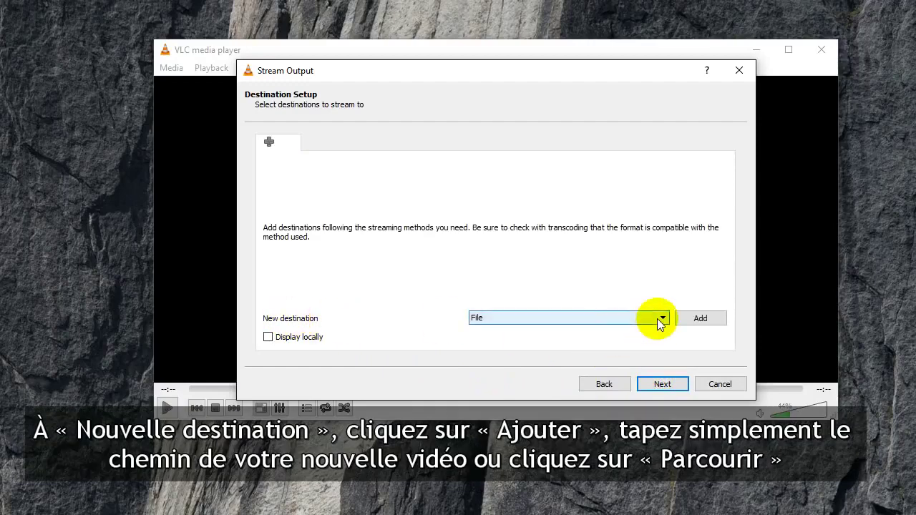
{"action": "left_click", "coordinate": [714, 316]}
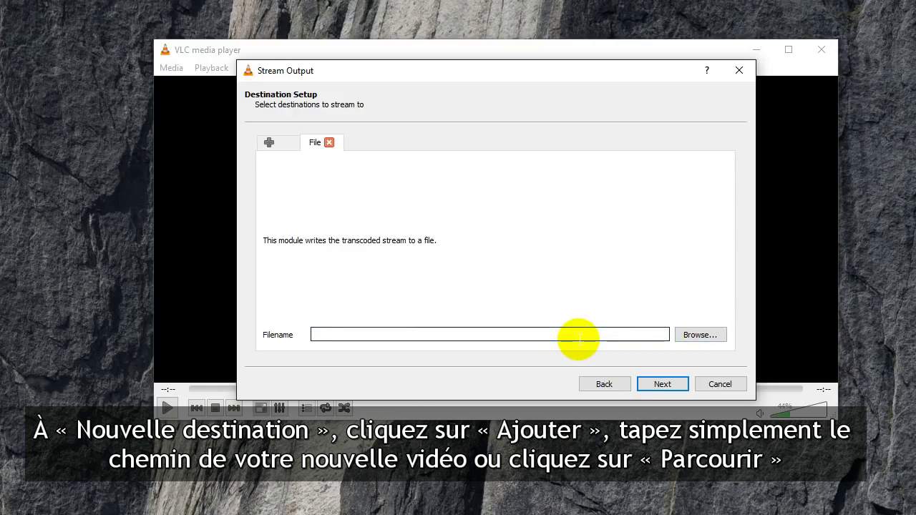
{"action": "left_click", "coordinate": [701, 336]}
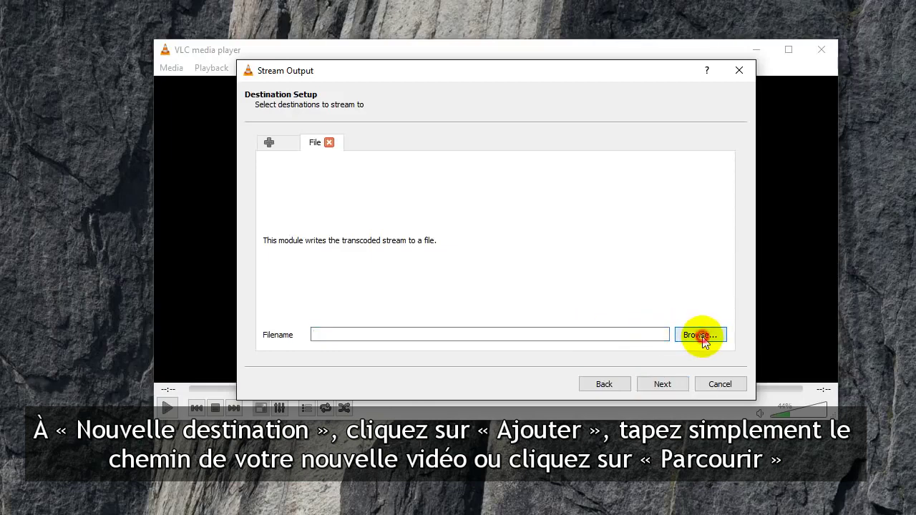
Save the output as 'engsub pushup.mp4' on the Desktop.
{"action": "left_click", "coordinate": [564, 227]}
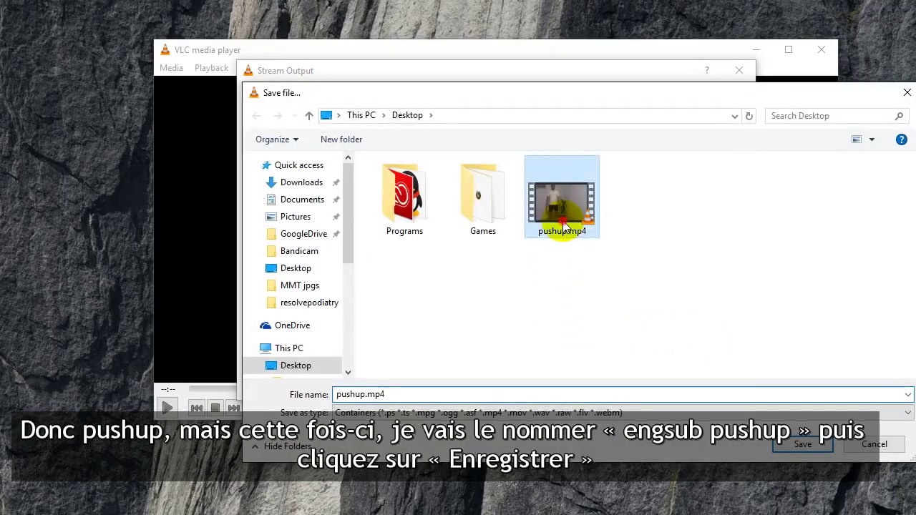
{"action": "double_click", "coordinate": [333, 394]}
{"action": "left_click", "coordinate": [339, 394]}
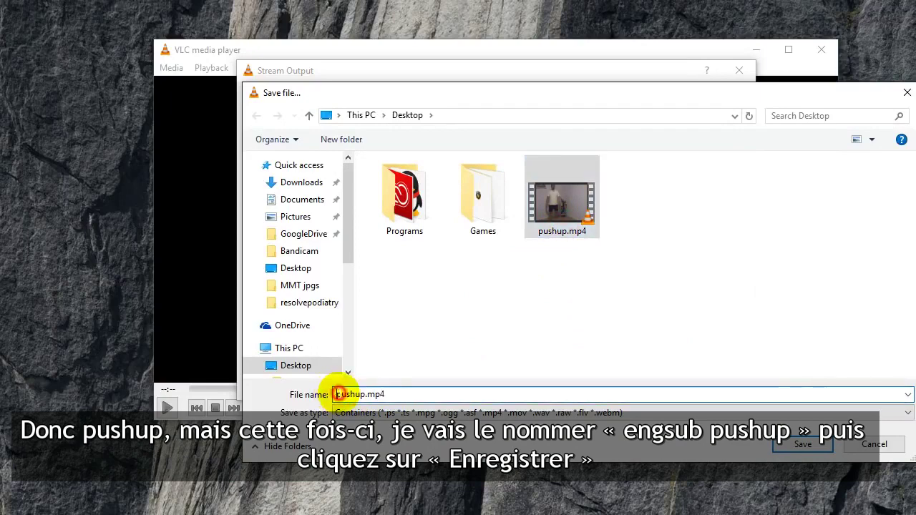
{"action": "type", "text": "engsub"}
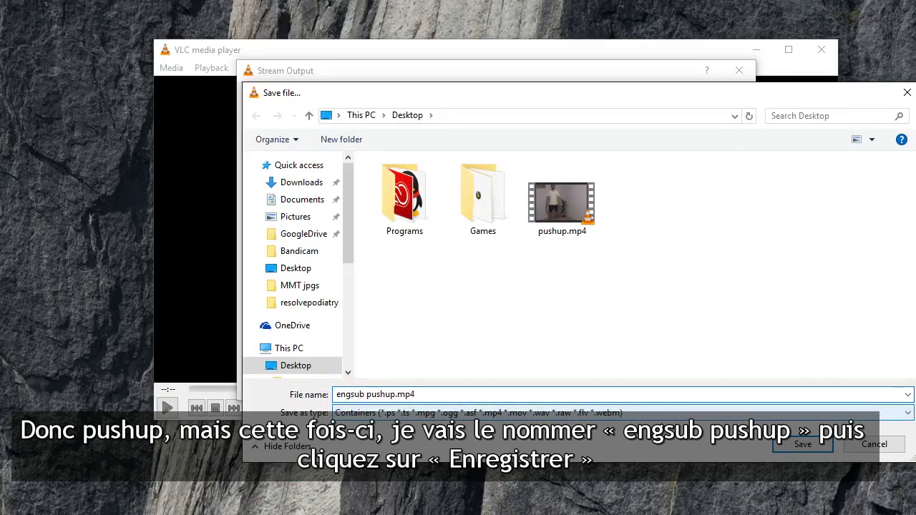
{"action": "left_click", "coordinate": [794, 445]}
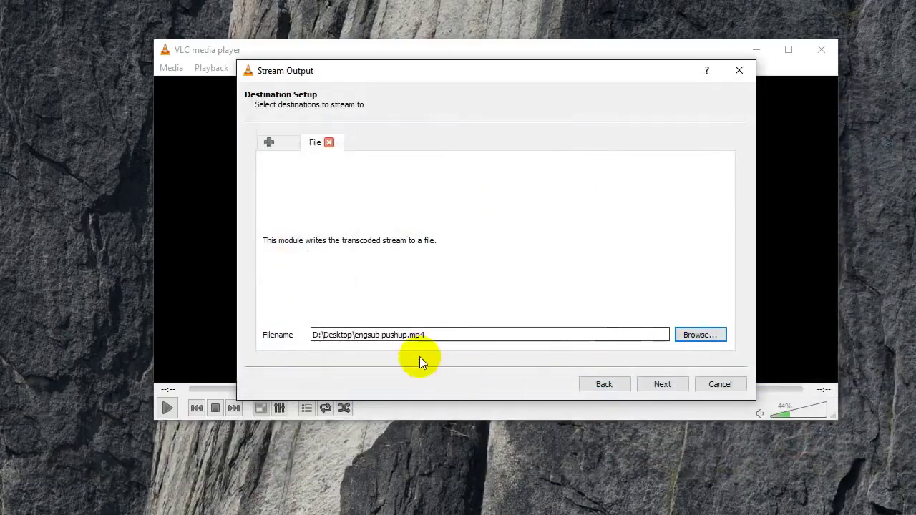
Edit the H.264 + MP3 (MP4) profile to enable T.140 subtitles overlaid on video, and save.
{"action": "left_click", "coordinate": [672, 385]}
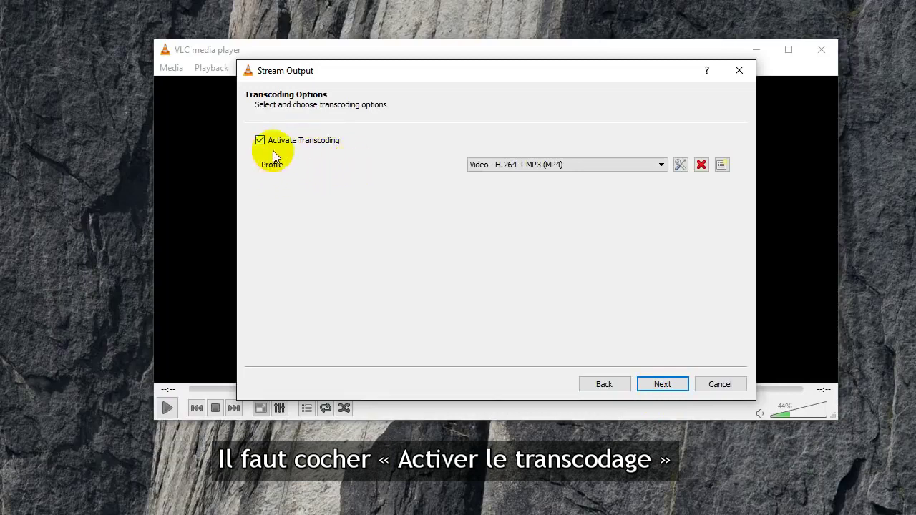
{"action": "left_click", "coordinate": [684, 168]}
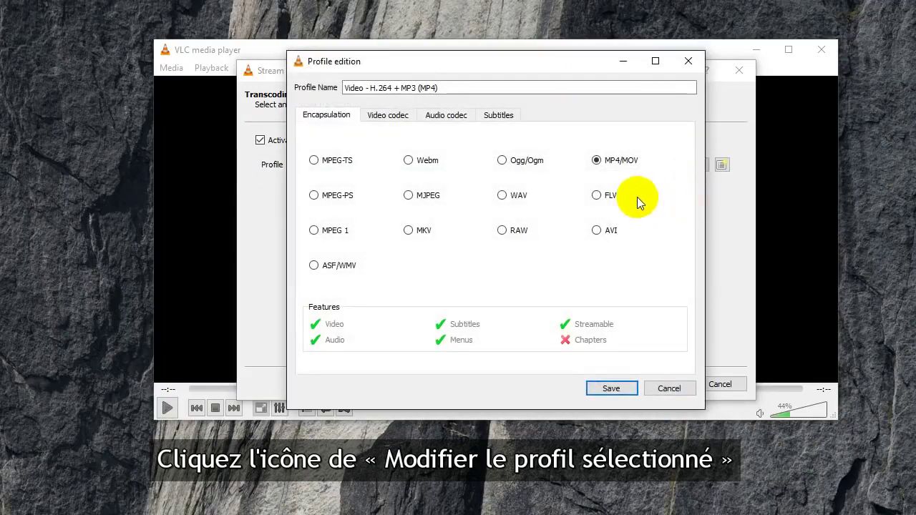
{"action": "left_click", "coordinate": [505, 125]}
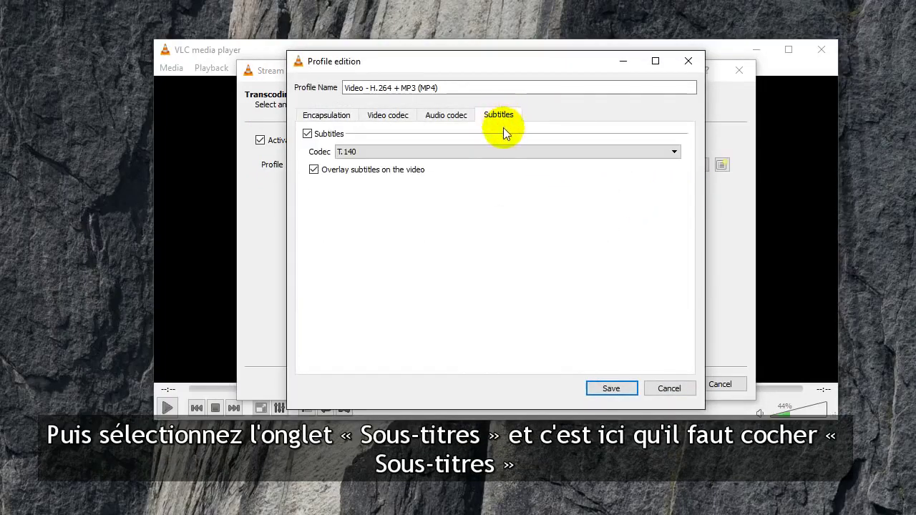
{"action": "left_click", "coordinate": [308, 136]}
{"action": "left_click", "coordinate": [377, 151]}
{"action": "left_click", "coordinate": [375, 176]}
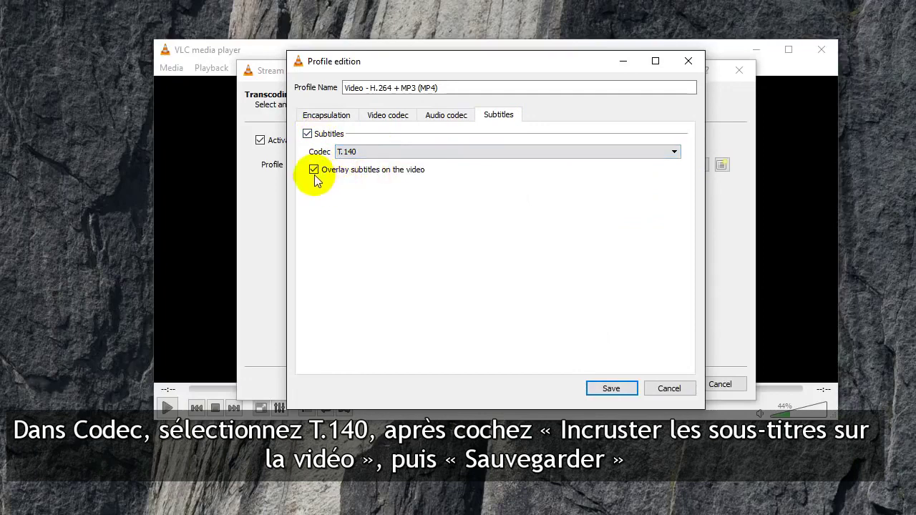
{"action": "left_click", "coordinate": [610, 389]}
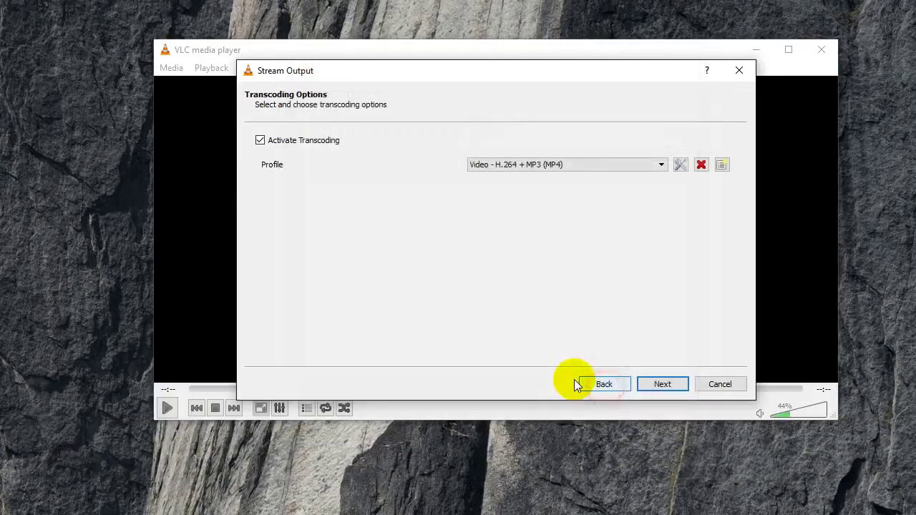
Delete 'scodec=t140,' from the generated stream output string, leaving samplerate=44100,soverlay.
{"action": "left_click", "coordinate": [663, 384]}
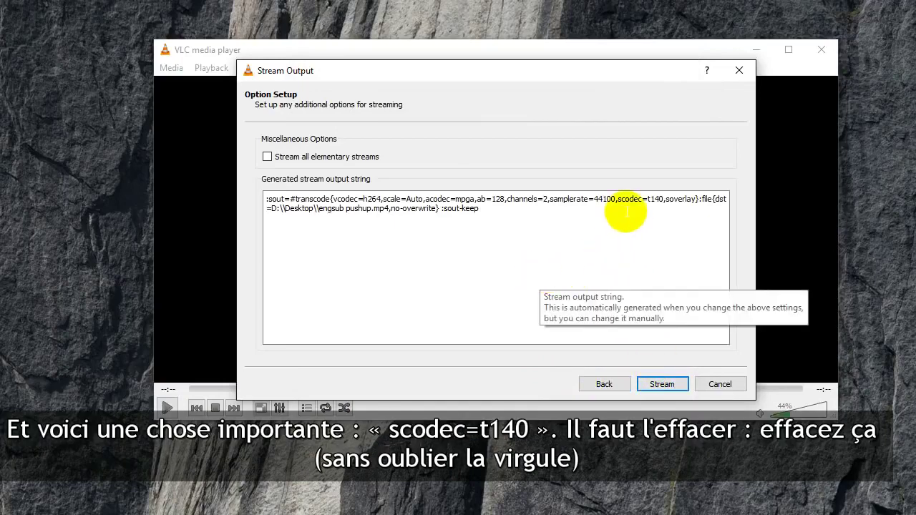
{"action": "left_click", "coordinate": [620, 200]}
{"action": "left_click_drag", "start_coordinate": [619, 200], "coordinate": [660, 199]}
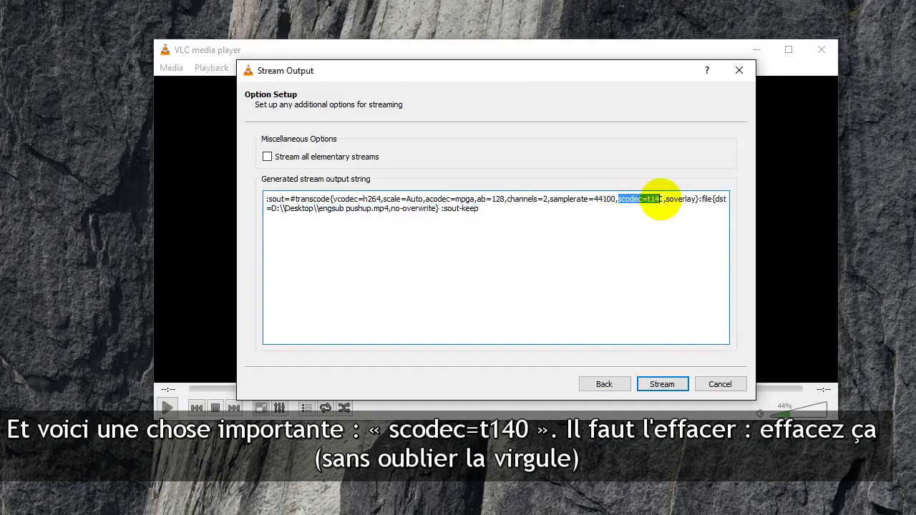
{"action": "key", "text": "BackSpace"}
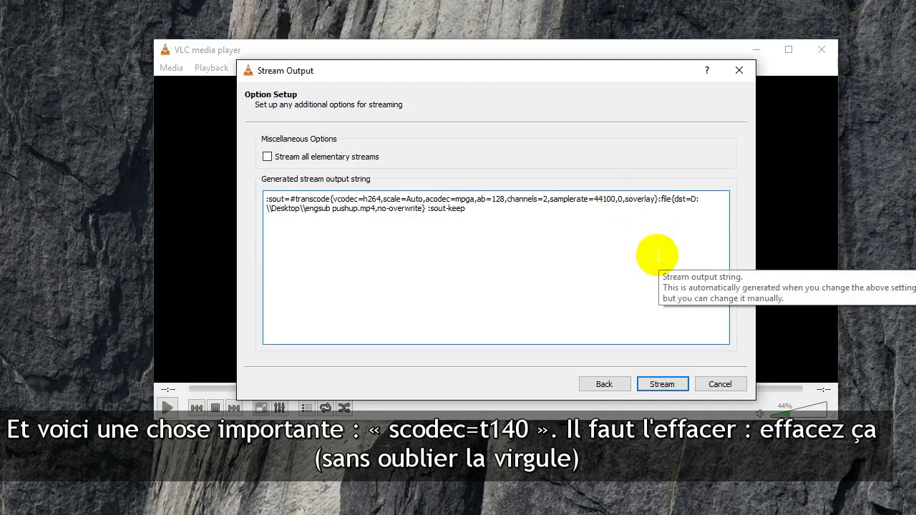
{"action": "key", "text": "Delete"}
{"action": "key", "text": "Delete"}
Start streaming and check that engsub pushup.mp4 appears on the desktop.
{"action": "left_click", "coordinate": [661, 385]}
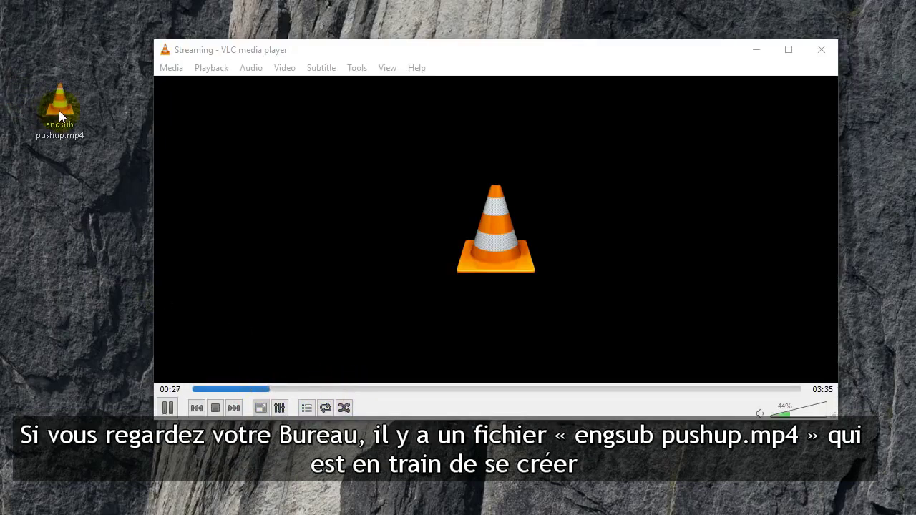
{"action": "left_click", "coordinate": [70, 112]}
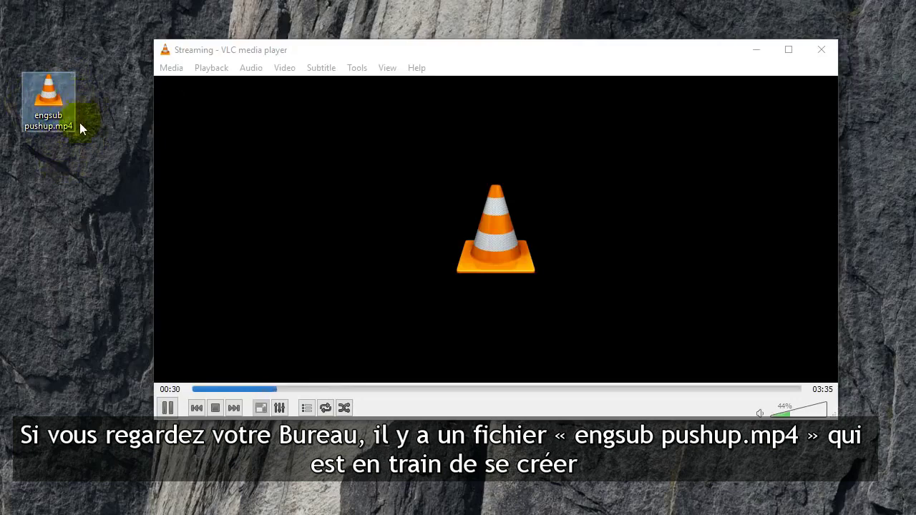
{"action": "mouse_move", "coordinate": [40, 130]}
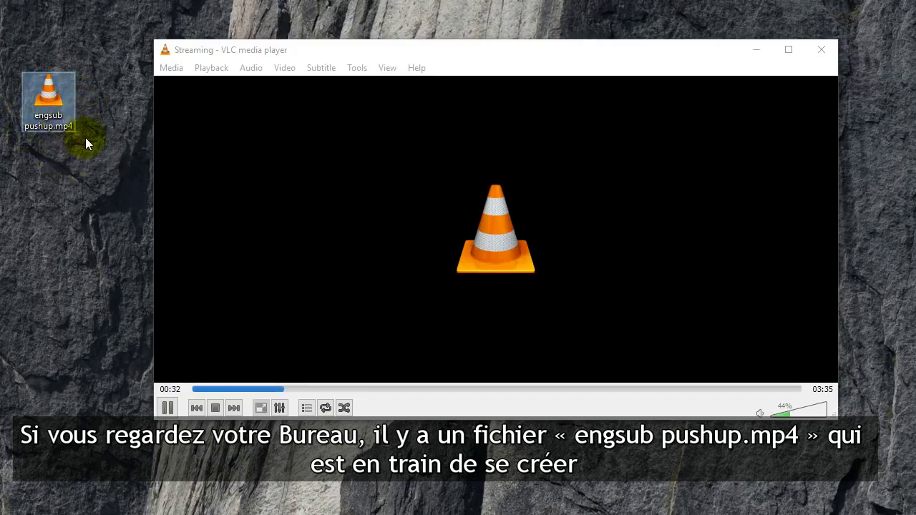